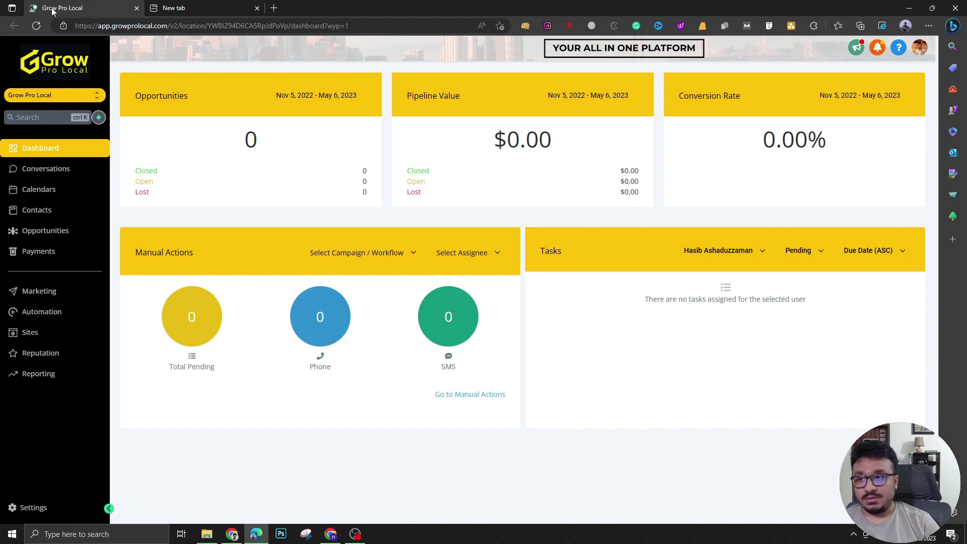
- Search Google for 'visual css editor google chrome extension' in the new Edge tab
{"action": "left_click", "coordinate": [207, 6]}
{"action": "type", "text": "visual"}
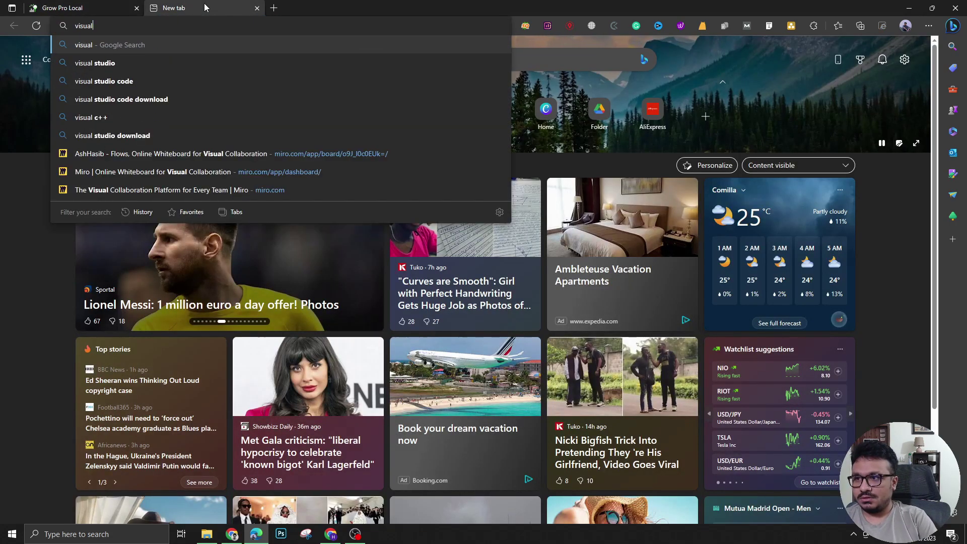
{"action": "type", "text": " css editor"}
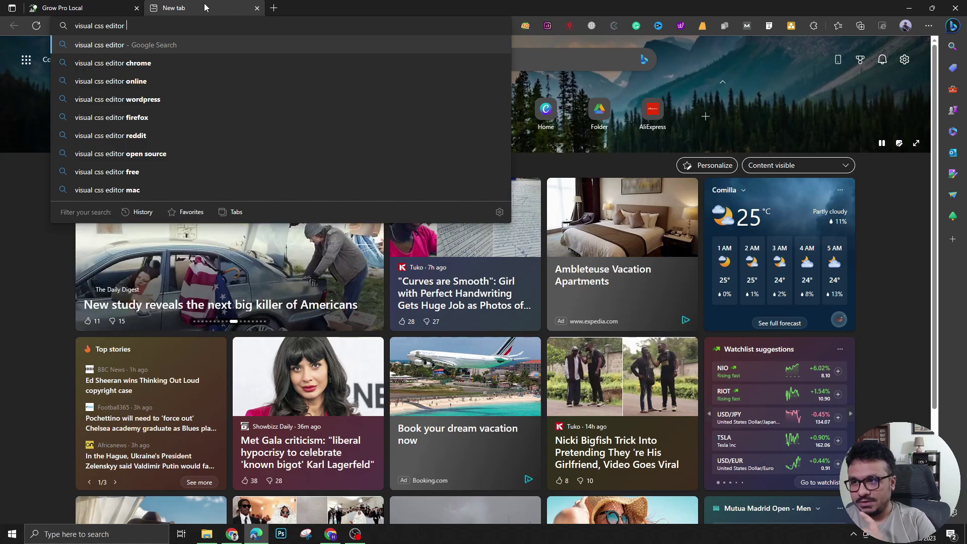
{"action": "type", "text": "g"}
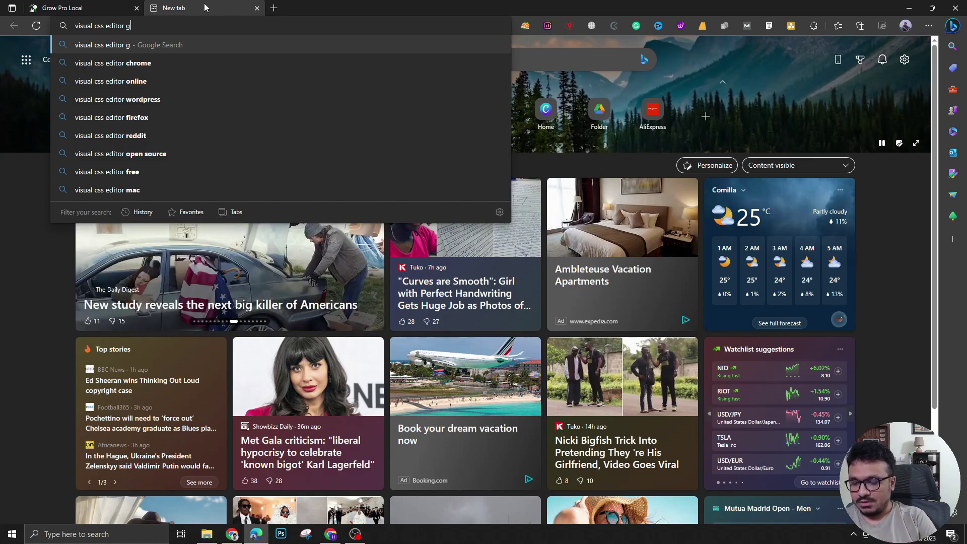
{"action": "type", "text": "oogle chrome extension"}
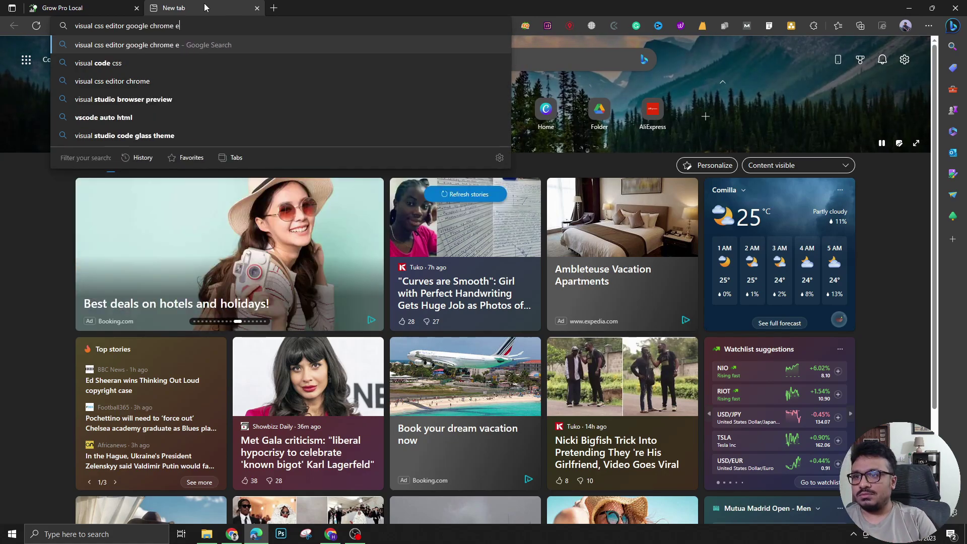
{"action": "key", "text": "Return"}
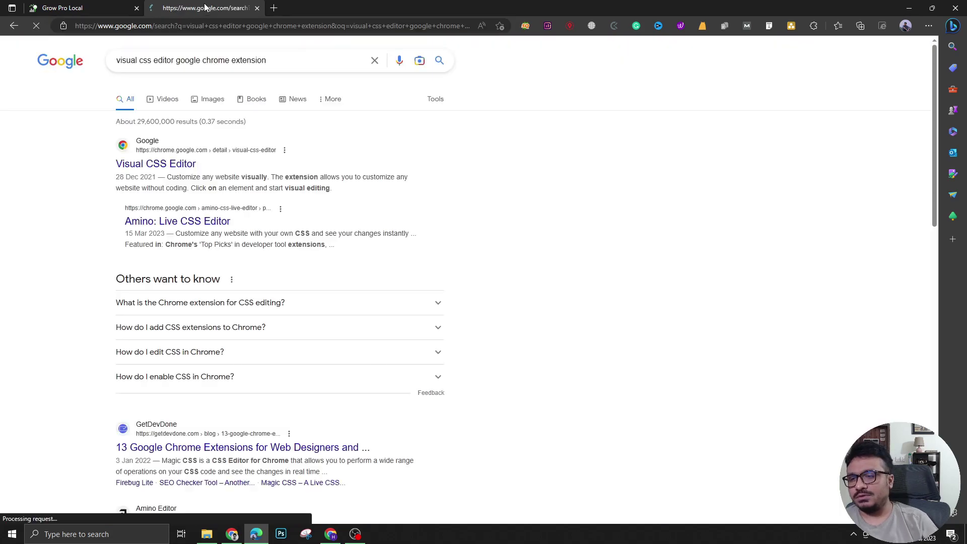
- View the Visual CSS Editor extension's Chrome Web Store page, then close that tab
{"action": "left_click", "coordinate": [164, 168]}
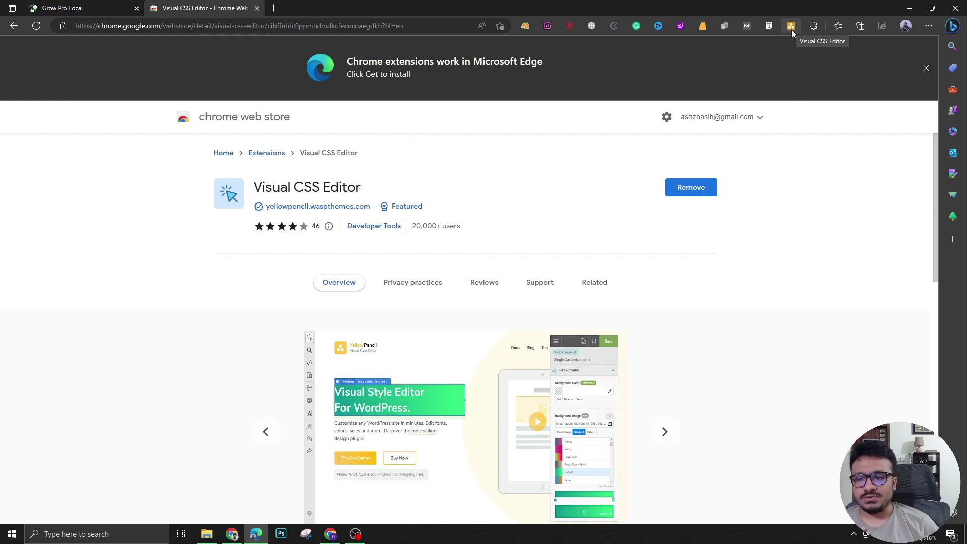
{"action": "middle_click", "coordinate": [182, 6]}
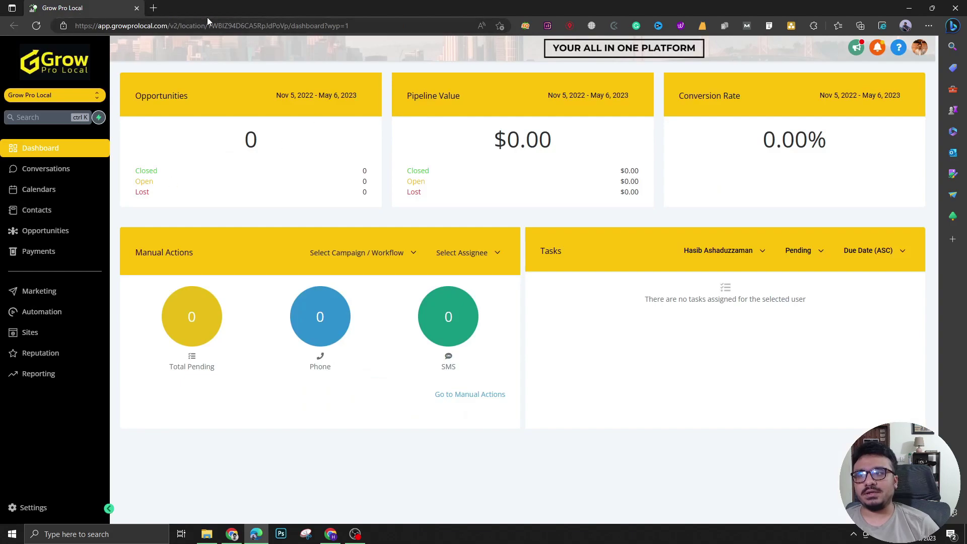
- Launch YellowPencil from the Visual CSS Editor toolbar icon on the Grow Pro Local dashboard
{"action": "left_click", "coordinate": [793, 27]}
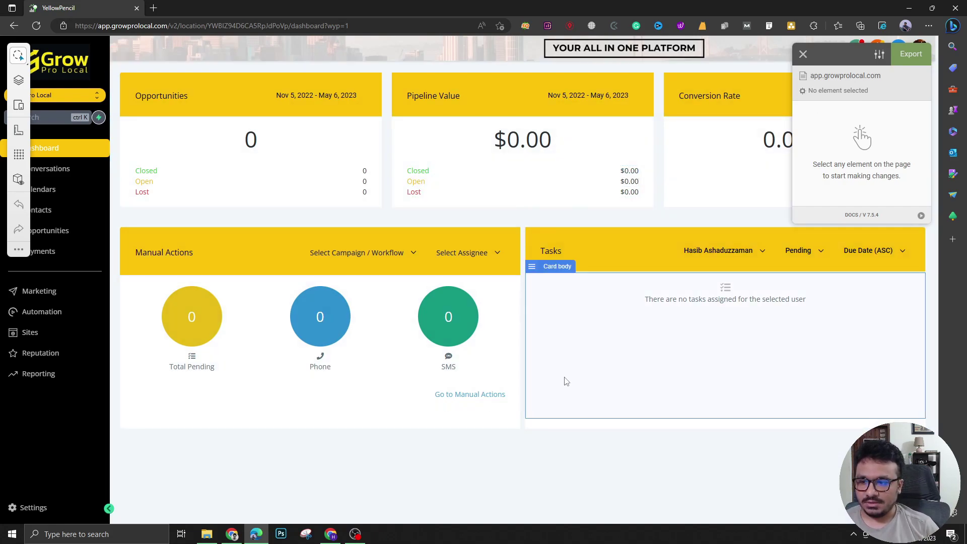
- Select the main Dashboard area and browse its background stock images
{"action": "left_click", "coordinate": [393, 496]}
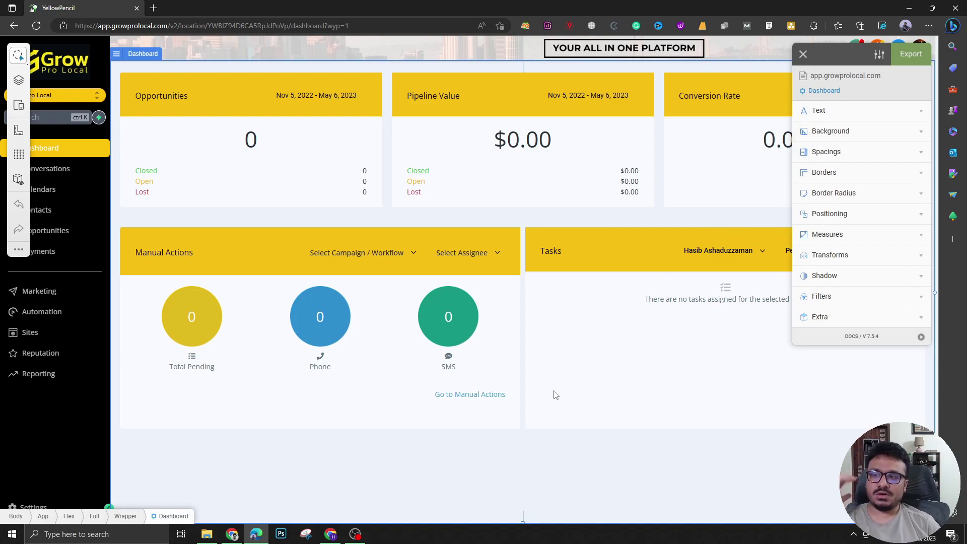
{"action": "left_click", "coordinate": [864, 132]}
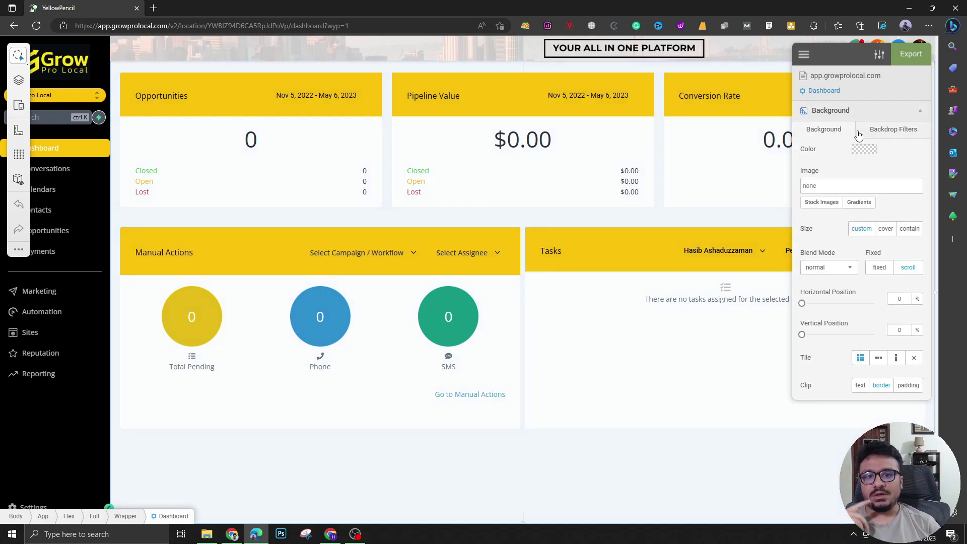
{"action": "left_click", "coordinate": [826, 203]}
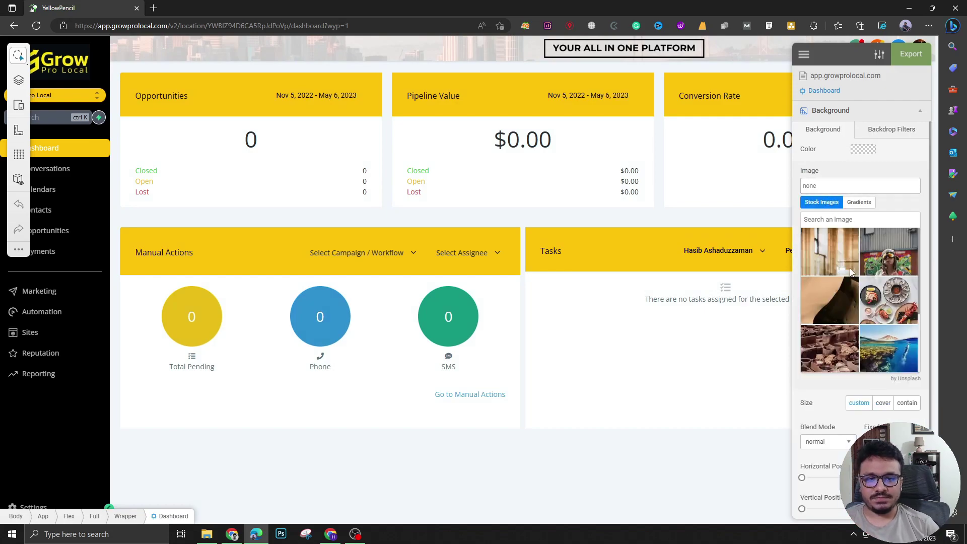
{"action": "scroll", "coordinate": [850, 272], "scroll_direction": "down", "scroll_amount": 10}
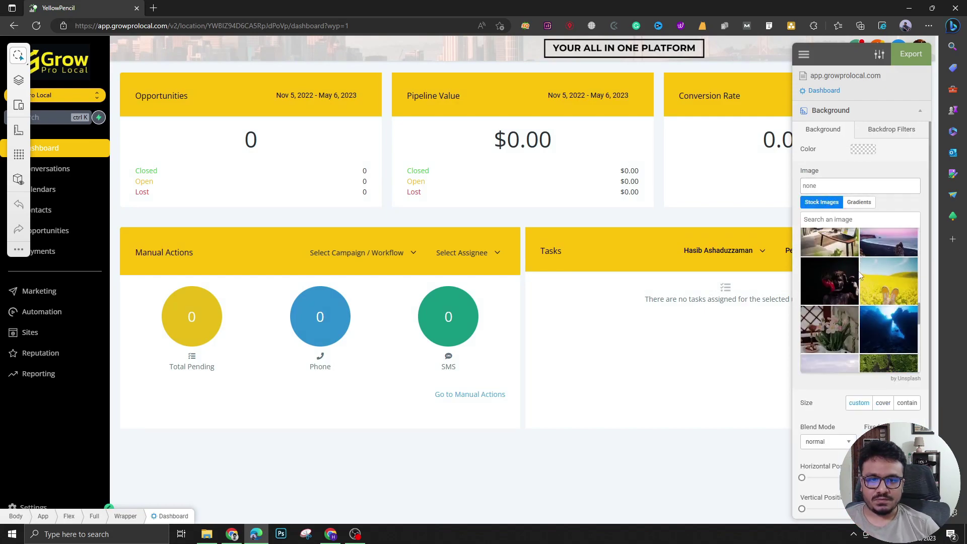
{"action": "scroll", "coordinate": [859, 275], "scroll_direction": "down", "scroll_amount": 5}
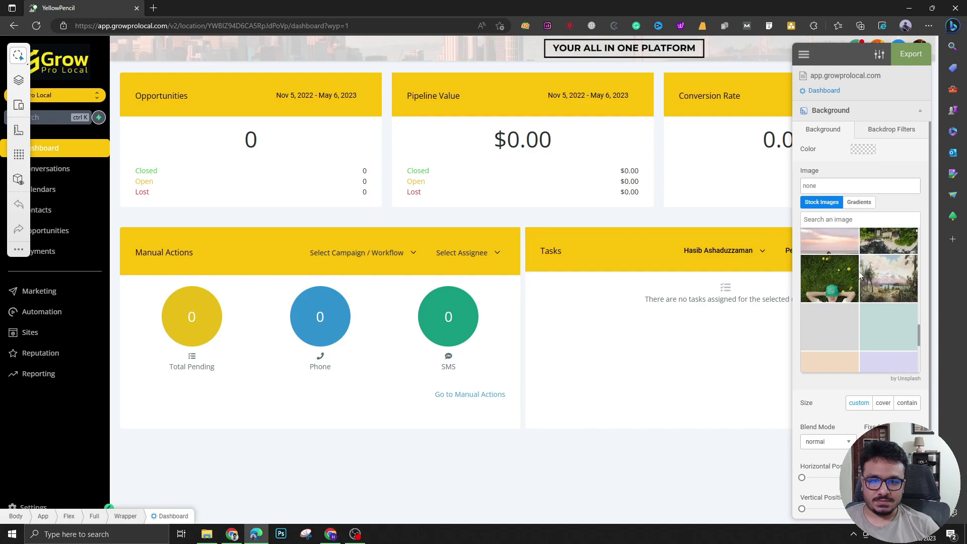
- Search stock photos for 'business' and apply the desk-with-laptop photo as the background
{"action": "left_click", "coordinate": [856, 220]}
{"action": "type", "text": "bhu"}
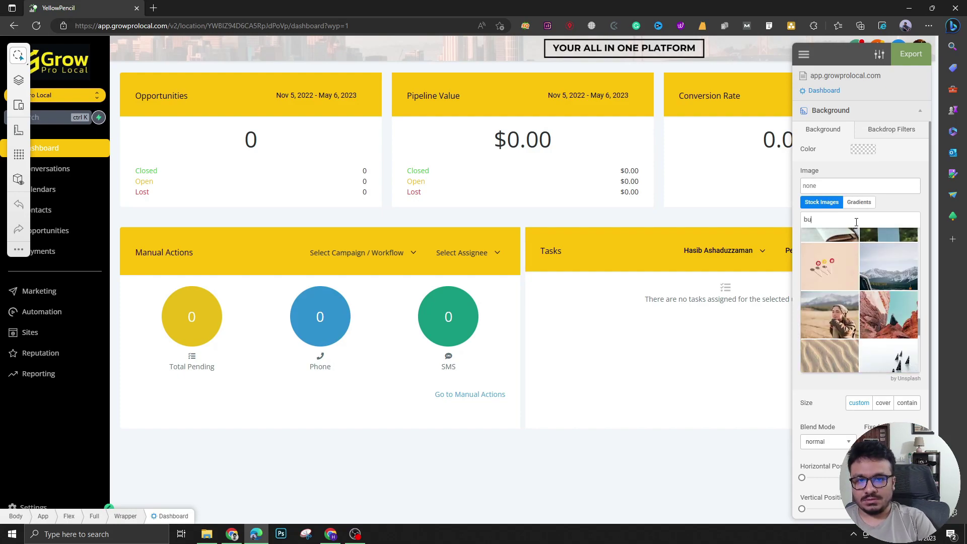
{"action": "key", "text": "Return"}
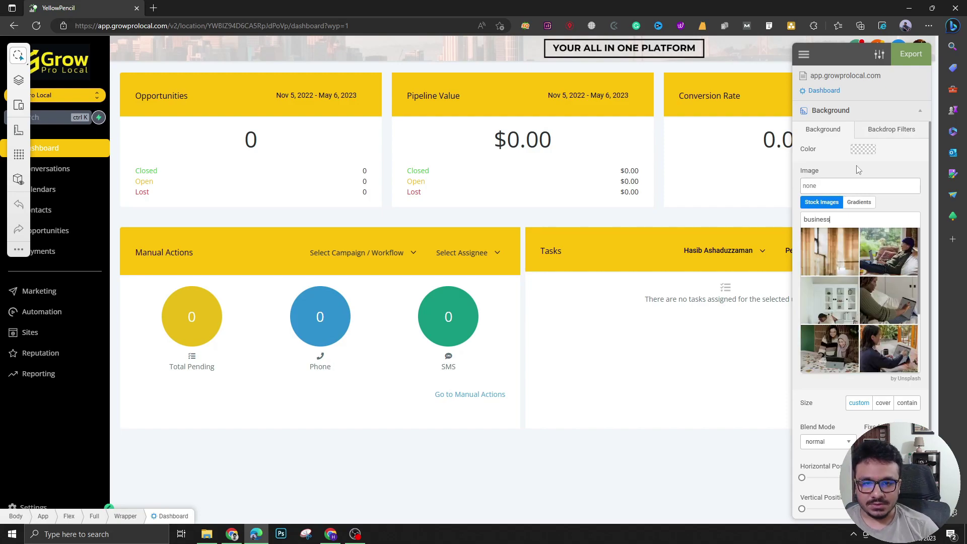
{"action": "scroll", "coordinate": [859, 297], "scroll_direction": "down", "scroll_amount": 3}
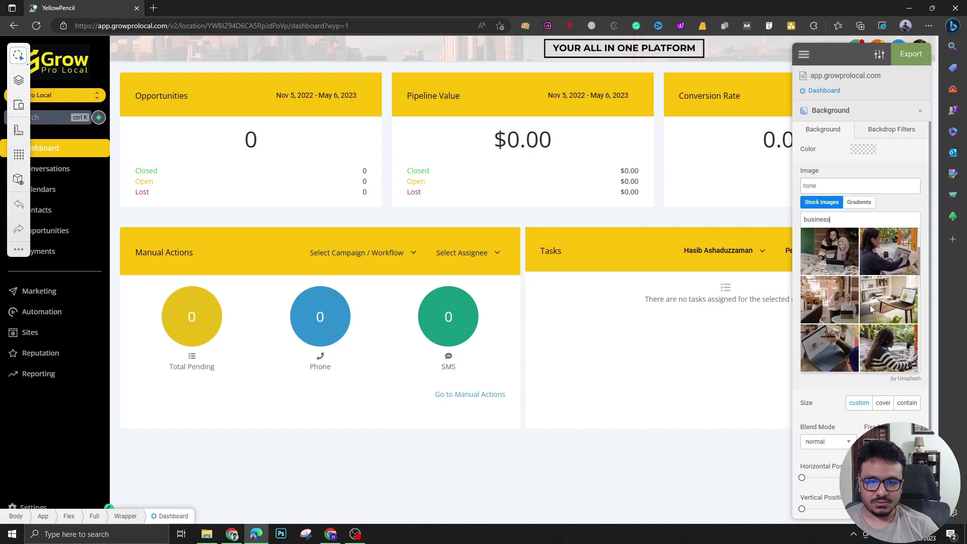
{"action": "left_click", "coordinate": [887, 302]}
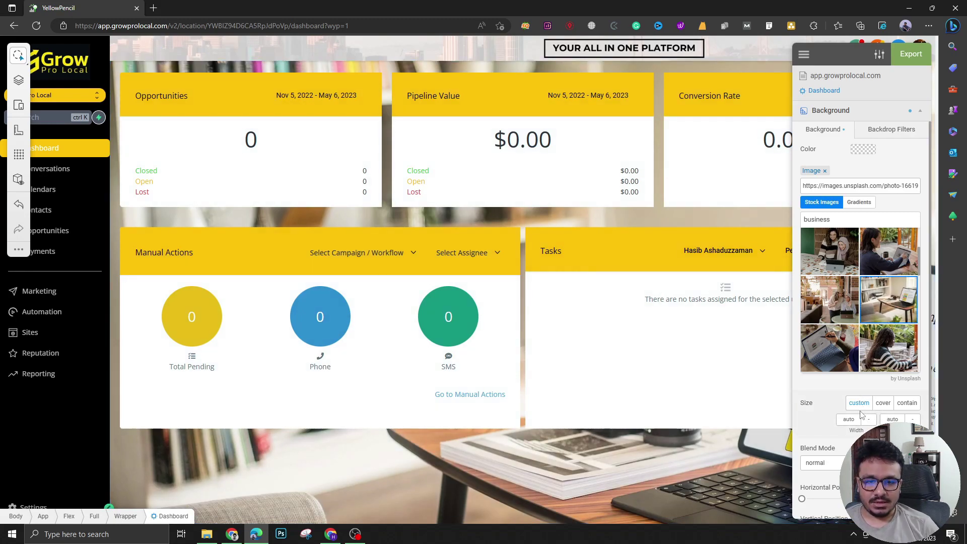
{"action": "scroll", "coordinate": [861, 414], "scroll_direction": "down", "scroll_amount": 1}
{"action": "scroll", "coordinate": [844, 438], "scroll_direction": "up", "scroll_amount": 1}
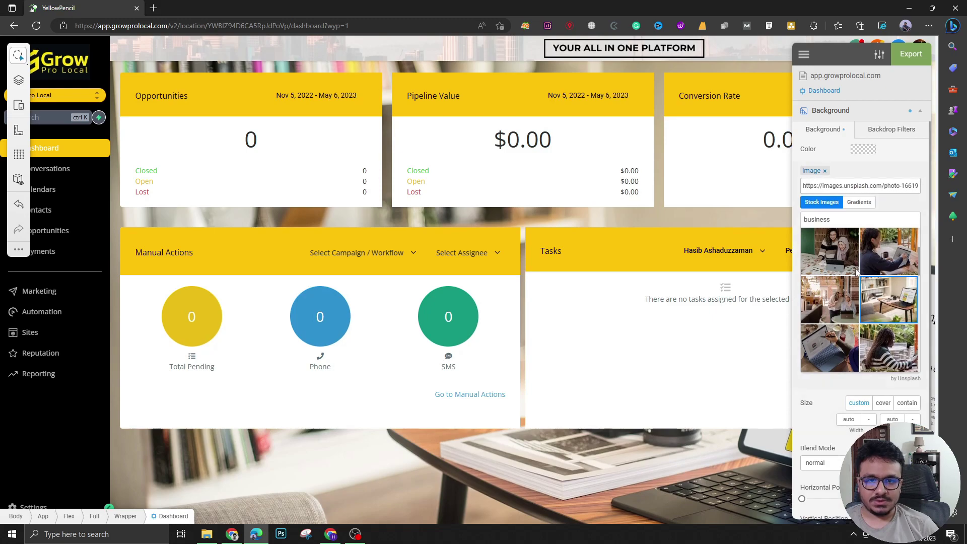
- Remove the stock photo from the dashboard's background image
{"action": "left_click", "coordinate": [854, 204]}
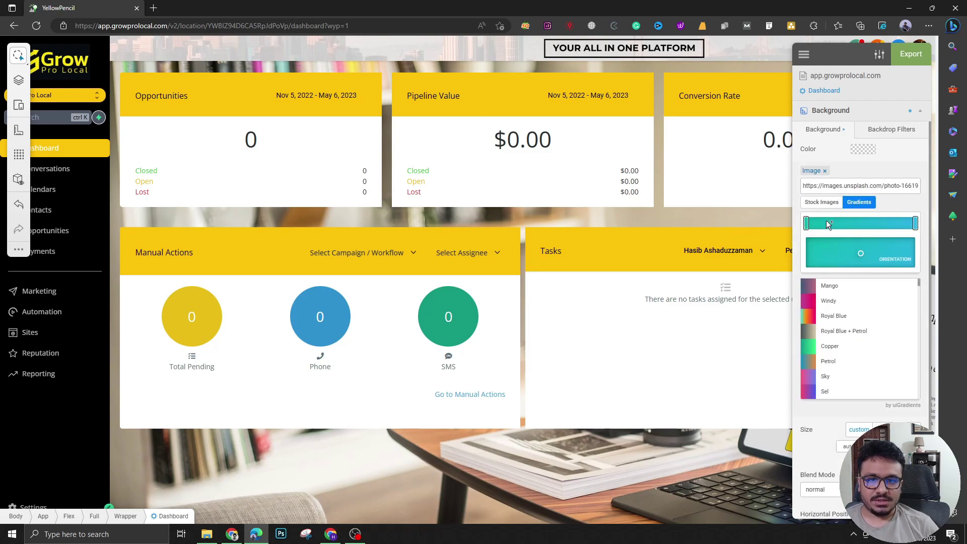
{"action": "left_click", "coordinate": [823, 202]}
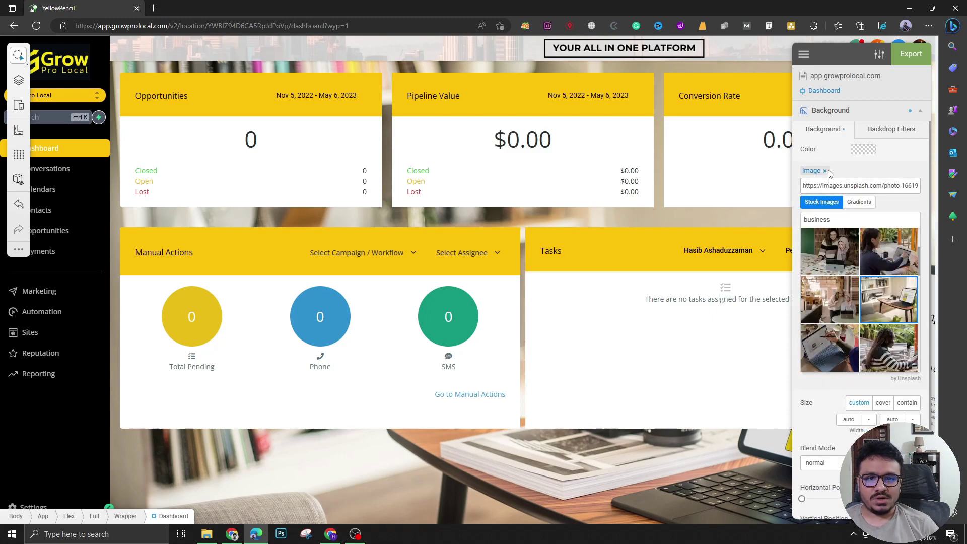
{"action": "left_click", "coordinate": [824, 172]}
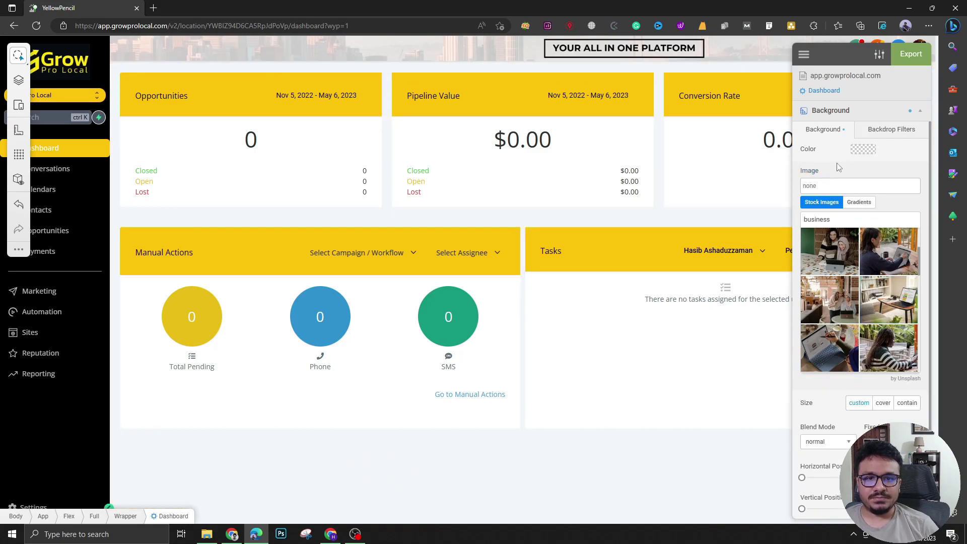
{"action": "left_click", "coordinate": [879, 136]}
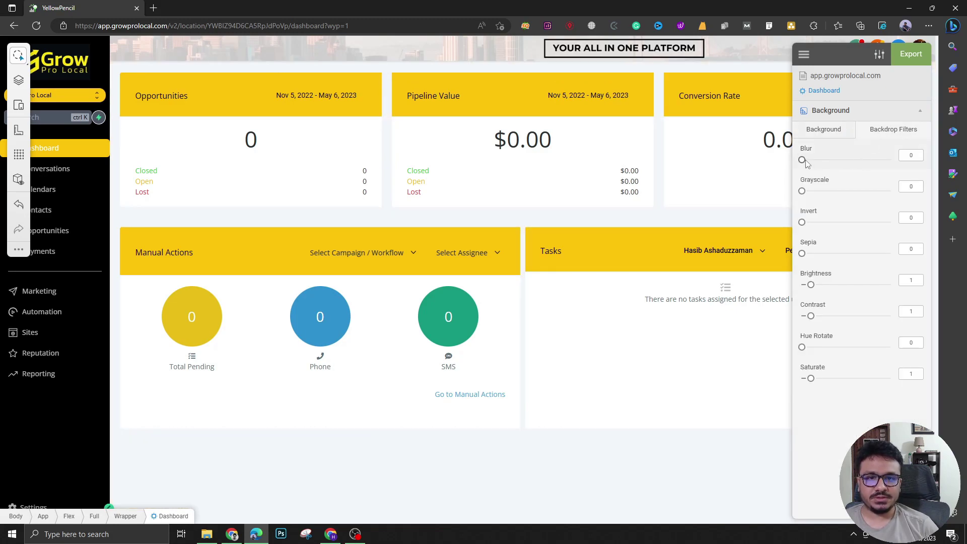
{"action": "left_click", "coordinate": [823, 133]}
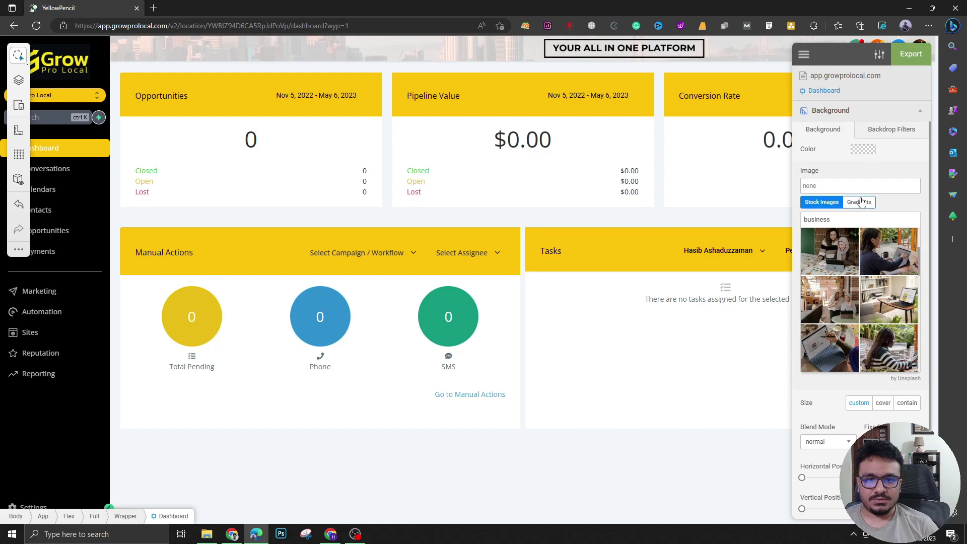
- Set the dashboard background colour to the light grey flat swatch #ecf0f1
{"action": "left_click", "coordinate": [863, 149]}
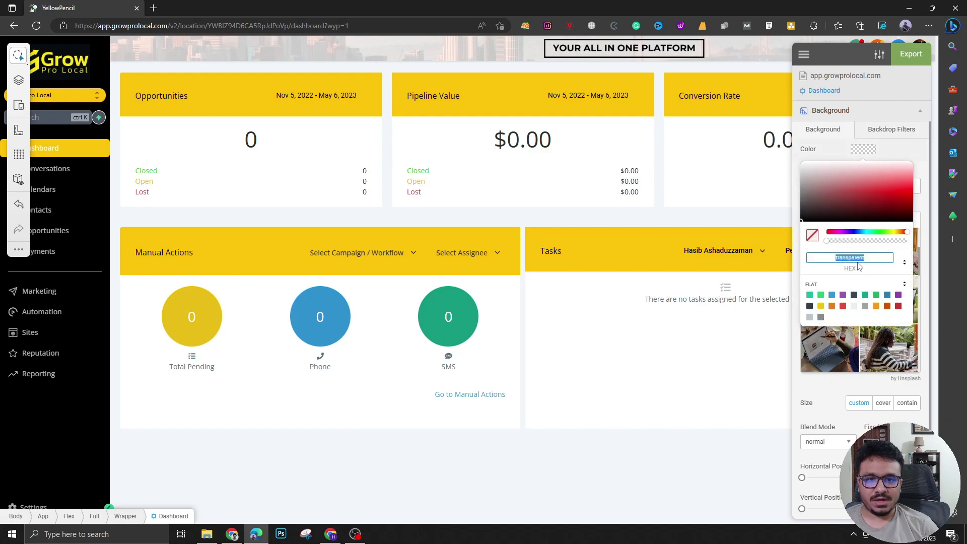
{"action": "left_click", "coordinate": [809, 317]}
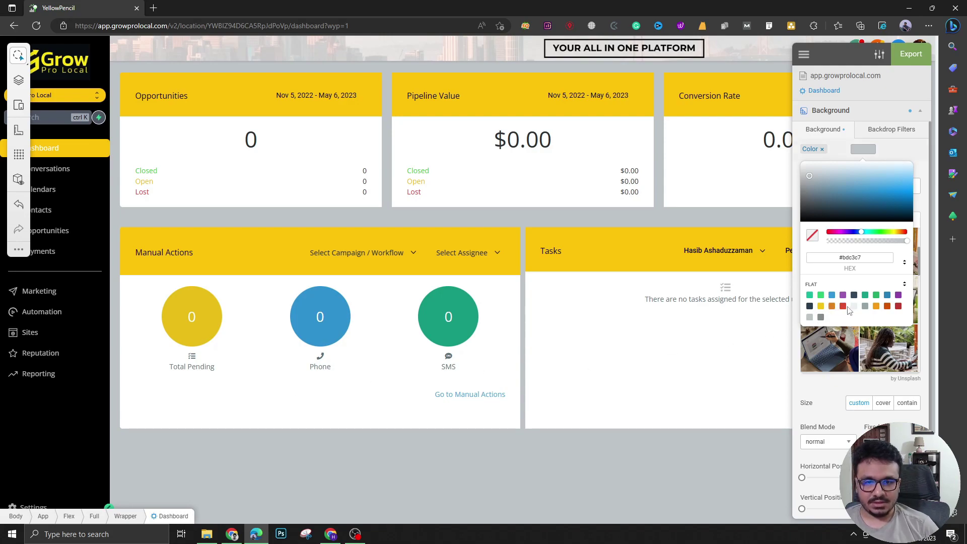
{"action": "left_click", "coordinate": [842, 307]}
{"action": "left_click", "coordinate": [855, 295]}
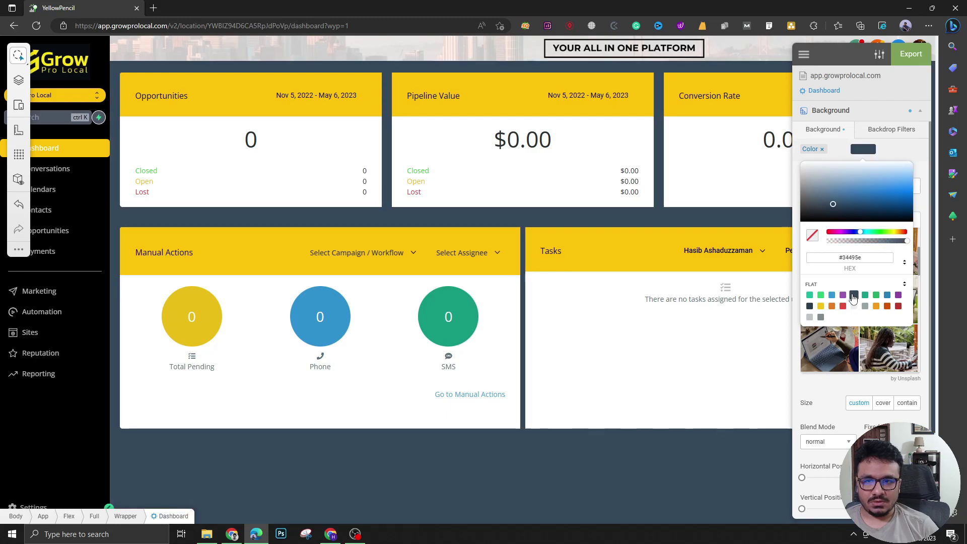
{"action": "left_click", "coordinate": [854, 308]}
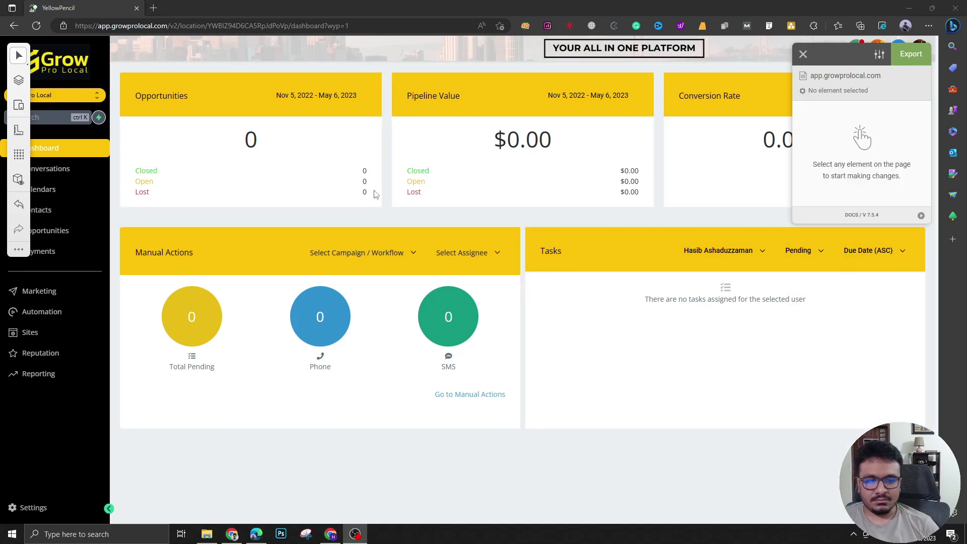
- Deselect the Dashboard element and set the inspector to Single Inspector mode
{"action": "key", "text": "Escape"}
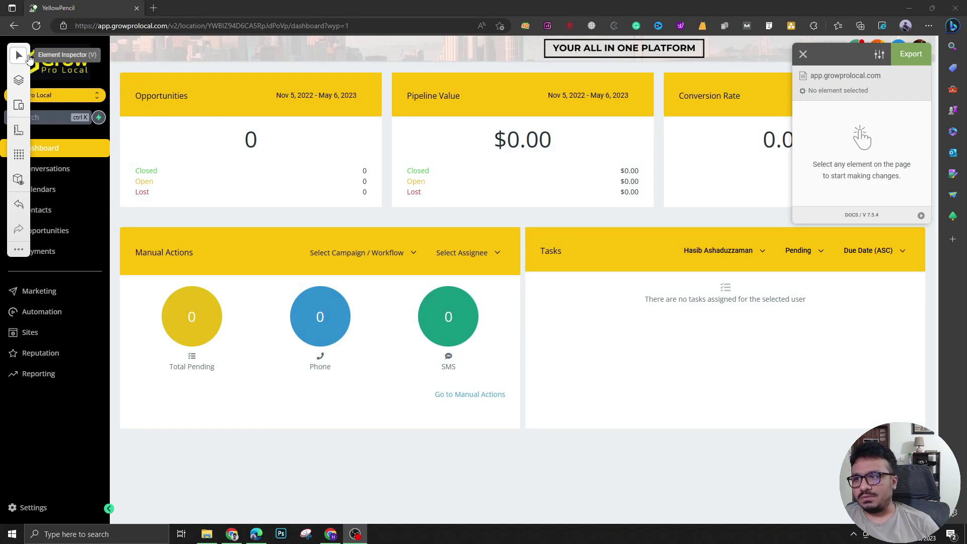
{"action": "mouse_move", "coordinate": [49, 58]}
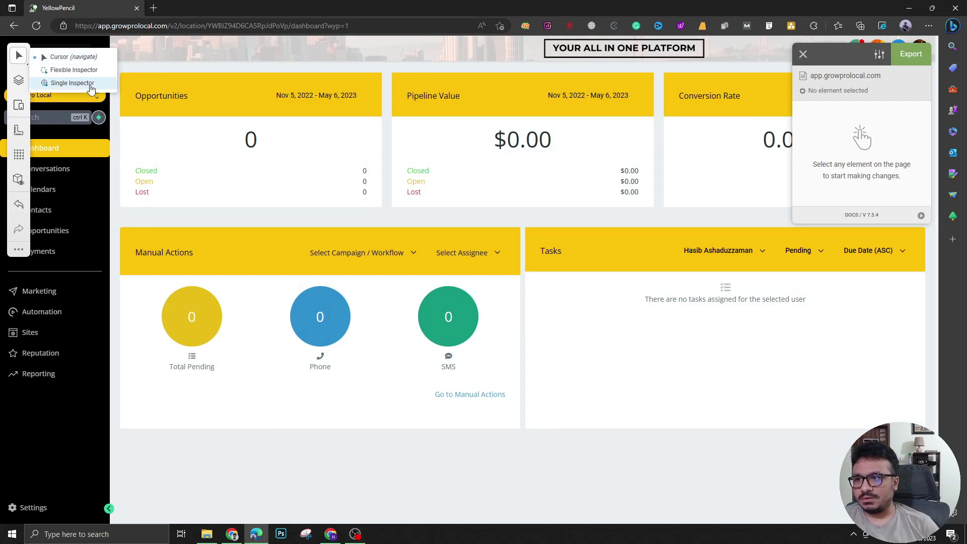
{"action": "left_click", "coordinate": [59, 83]}
{"action": "left_click", "coordinate": [227, 69]}
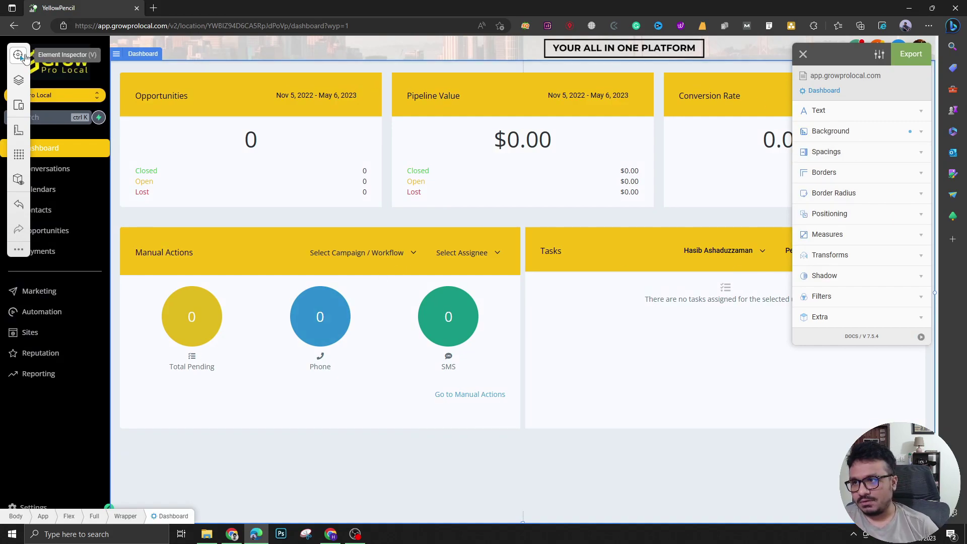
{"action": "mouse_move", "coordinate": [22, 57]}
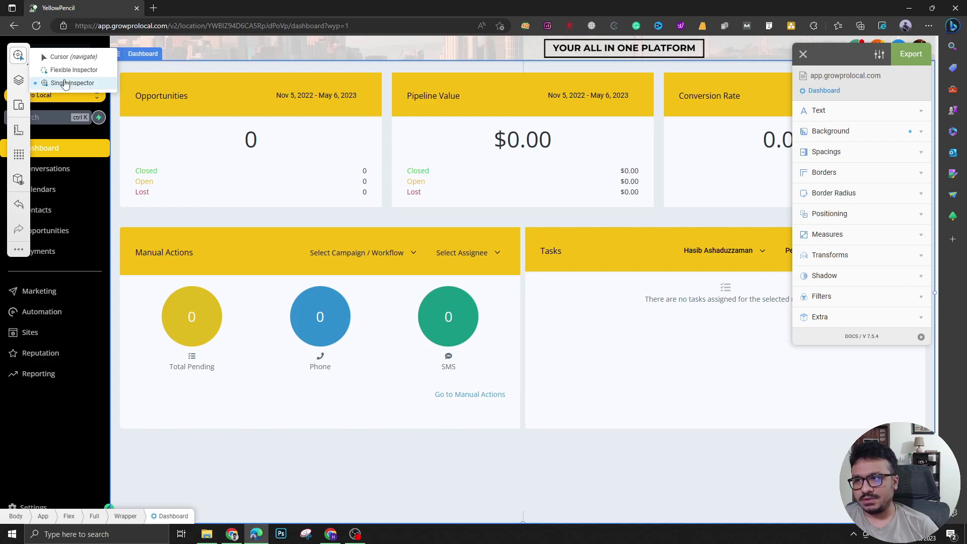
{"action": "left_click", "coordinate": [68, 57]}
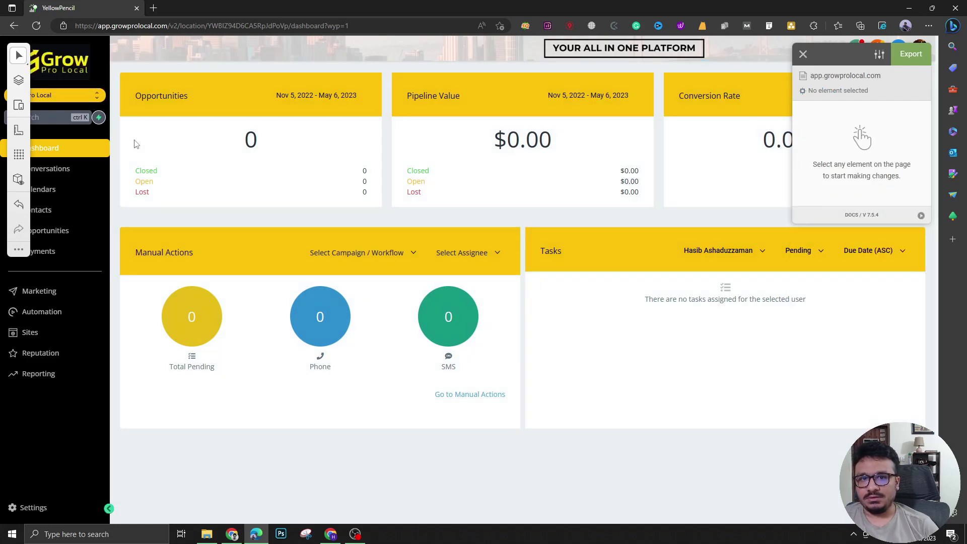
{"action": "mouse_move", "coordinate": [19, 55]}
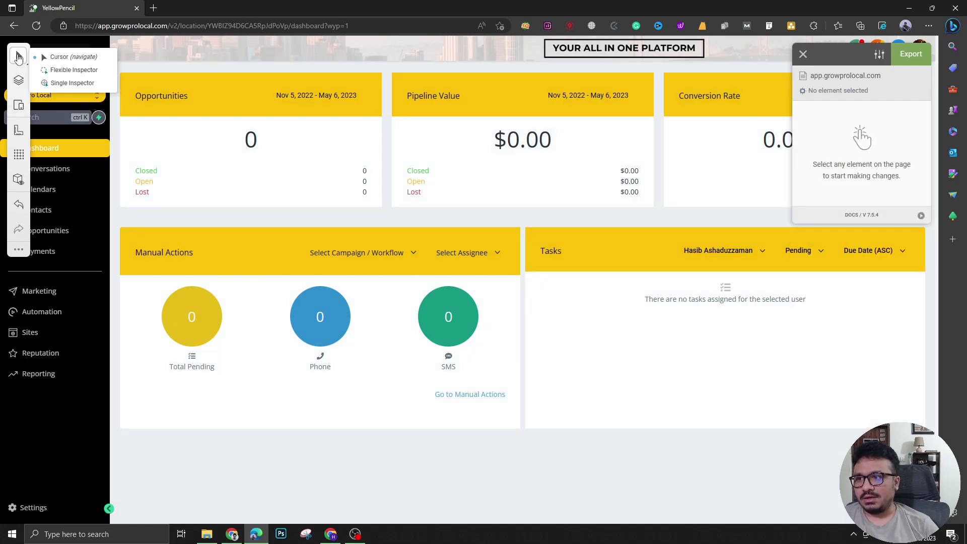
{"action": "left_click", "coordinate": [54, 84]}
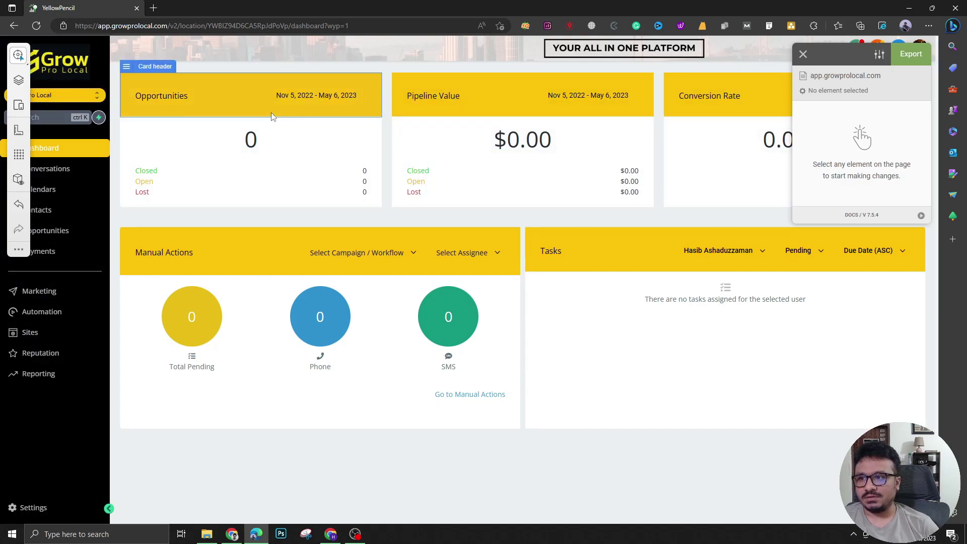
- Give the Opportunities card header a green #2ecc71 background
{"action": "left_click", "coordinate": [271, 116]}
{"action": "left_click", "coordinate": [861, 130]}
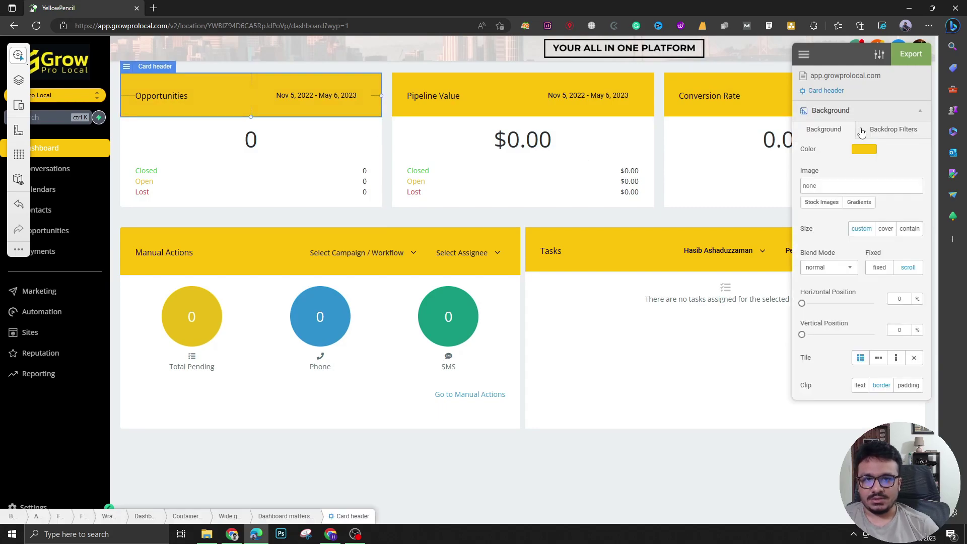
{"action": "left_click", "coordinate": [864, 149]}
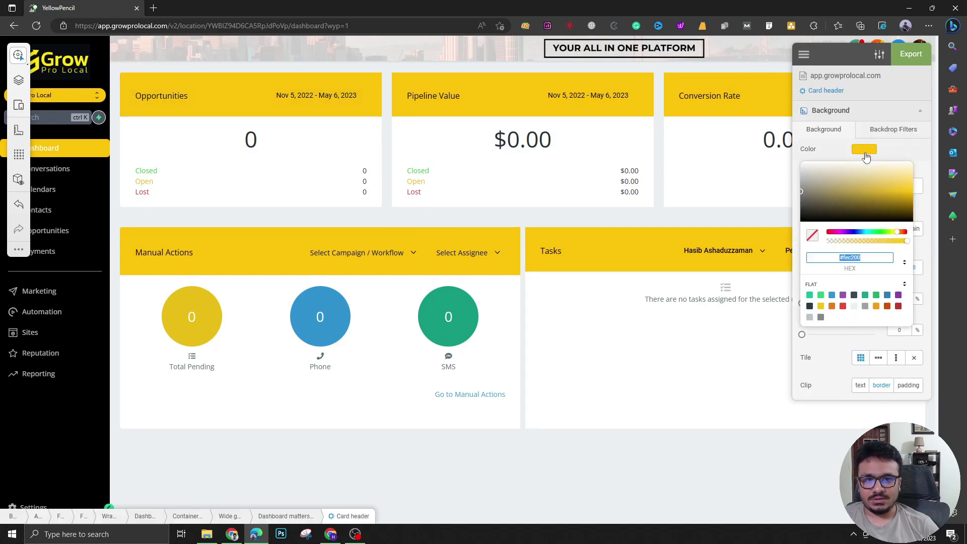
{"action": "left_click", "coordinate": [820, 295]}
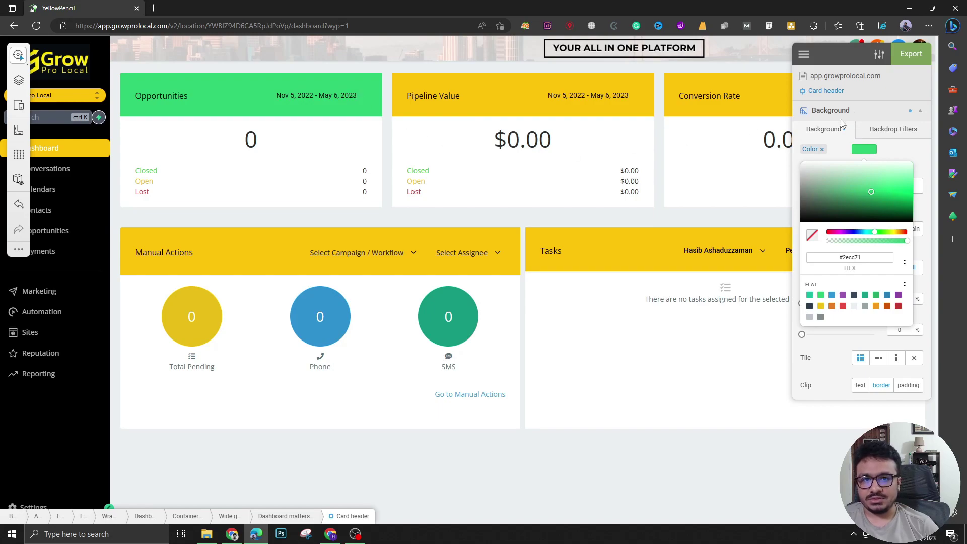
{"action": "left_click", "coordinate": [637, 425]}
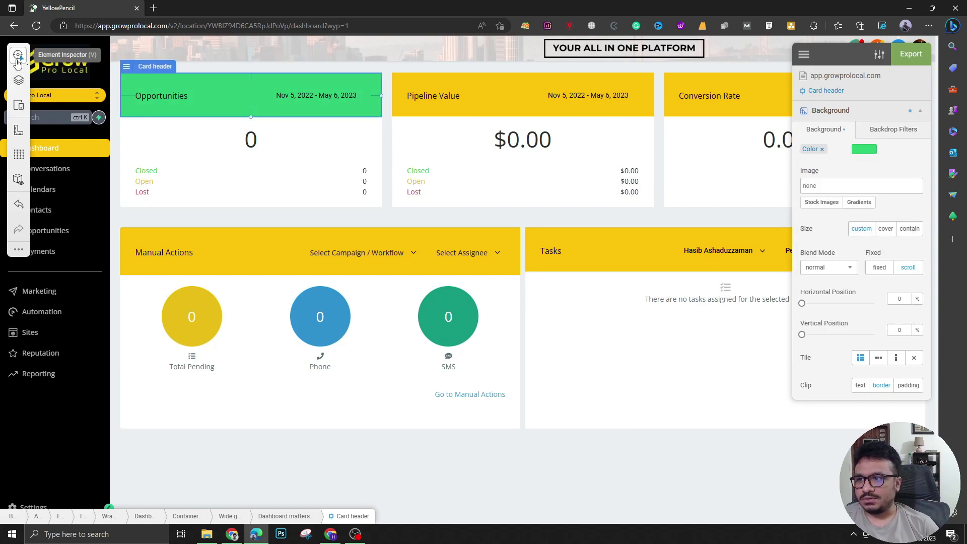
- Give the Pipeline Value card header a teal #16a085 background
{"action": "mouse_move", "coordinate": [18, 60]}
{"action": "left_click", "coordinate": [56, 56]}
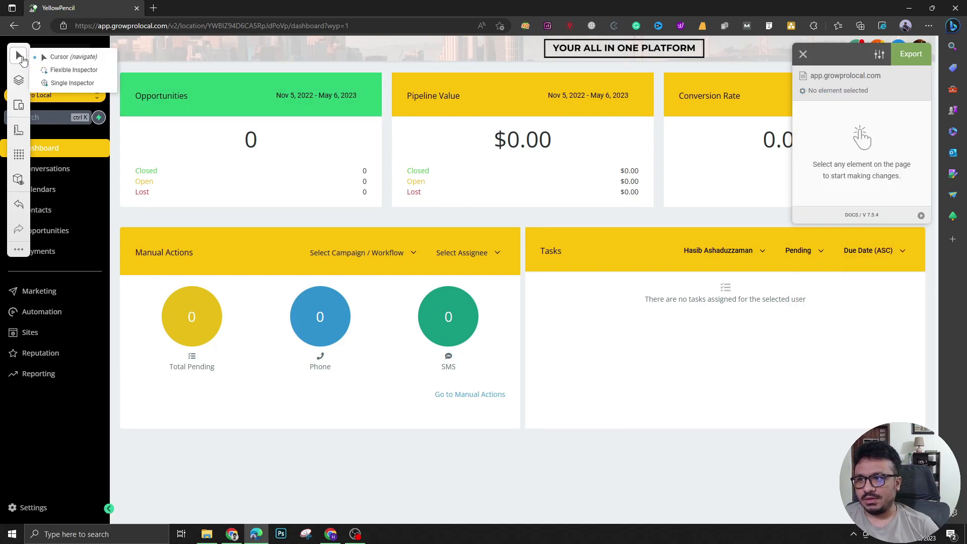
{"action": "left_click", "coordinate": [67, 83]}
{"action": "left_click", "coordinate": [491, 110]}
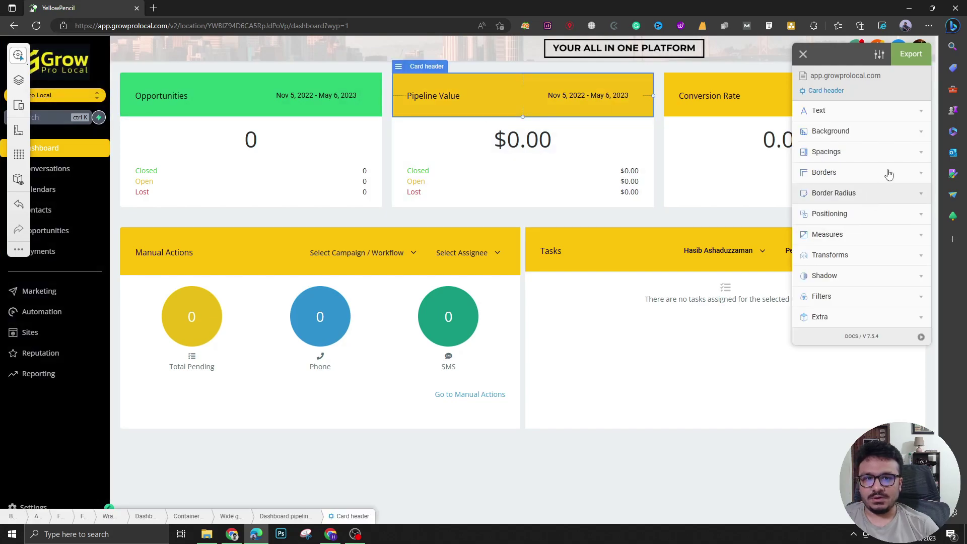
{"action": "left_click", "coordinate": [851, 132]}
{"action": "left_click", "coordinate": [864, 150]}
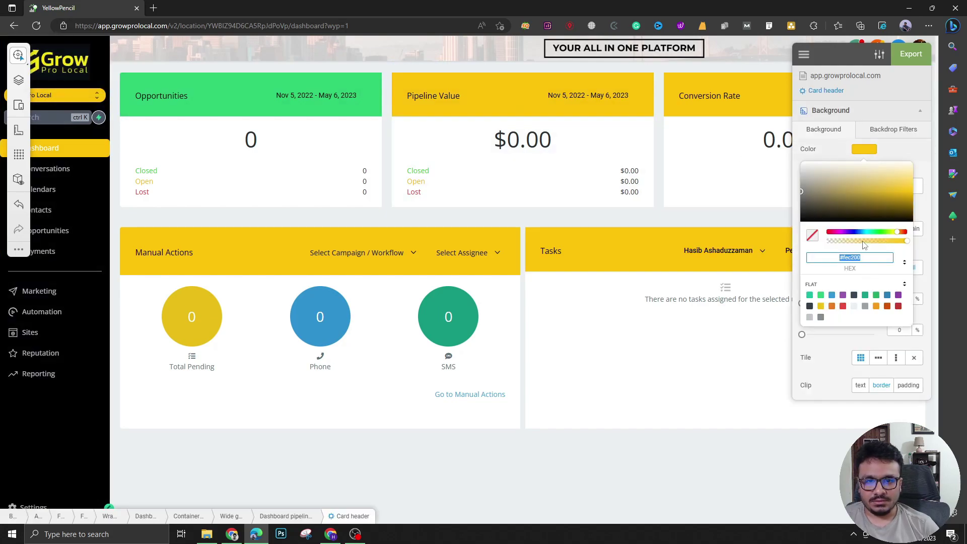
{"action": "left_click", "coordinate": [865, 295]}
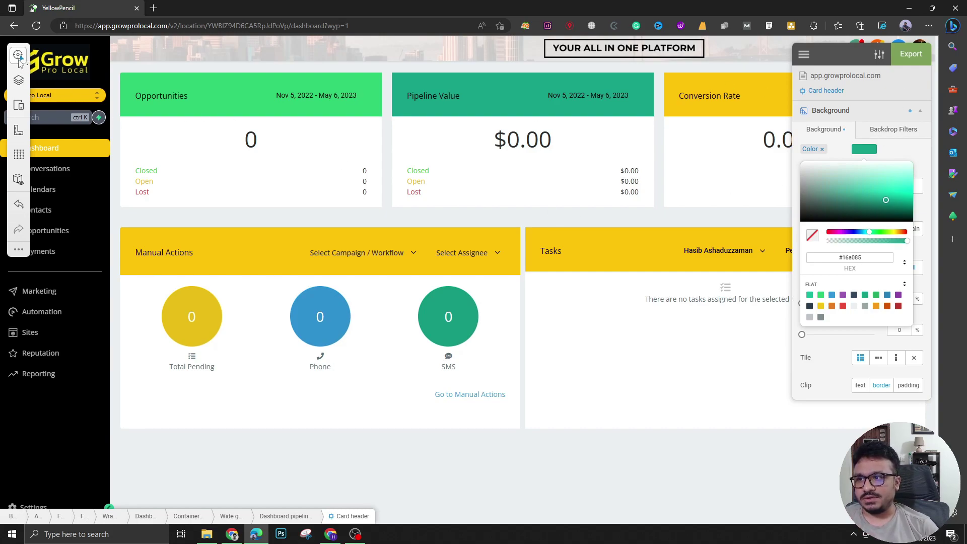
{"action": "mouse_move", "coordinate": [17, 55]}
{"action": "left_click", "coordinate": [53, 60]}
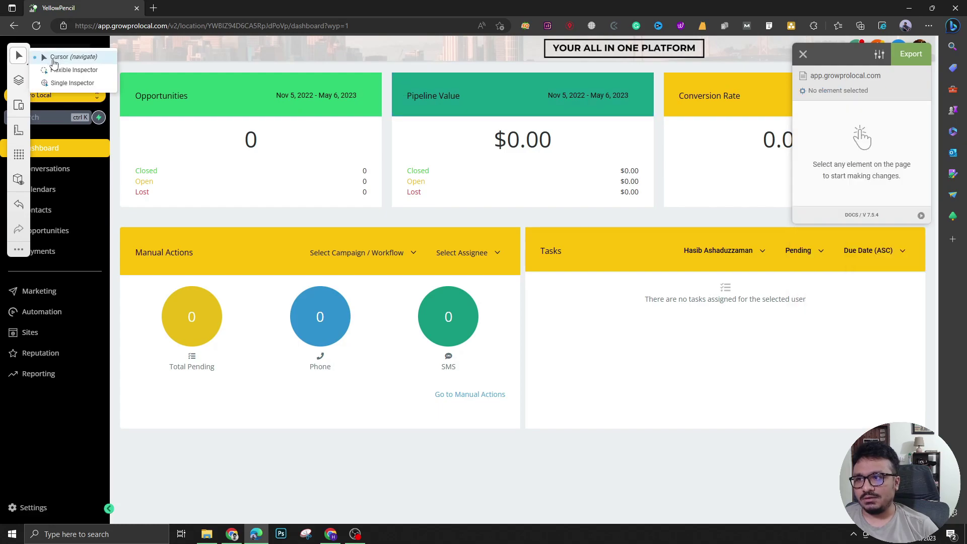
{"action": "left_click", "coordinate": [910, 60]}
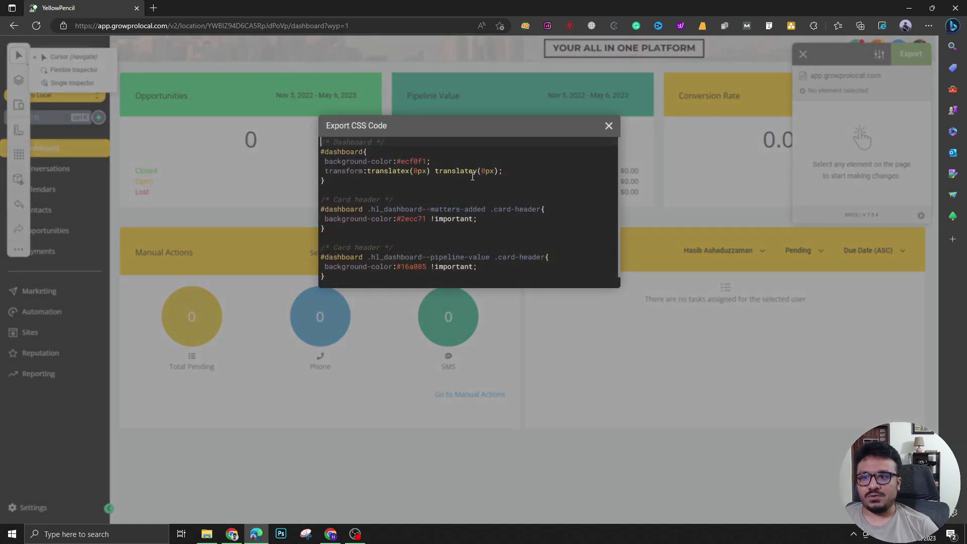
{"action": "scroll", "coordinate": [467, 190], "scroll_direction": "down", "scroll_amount": 1}
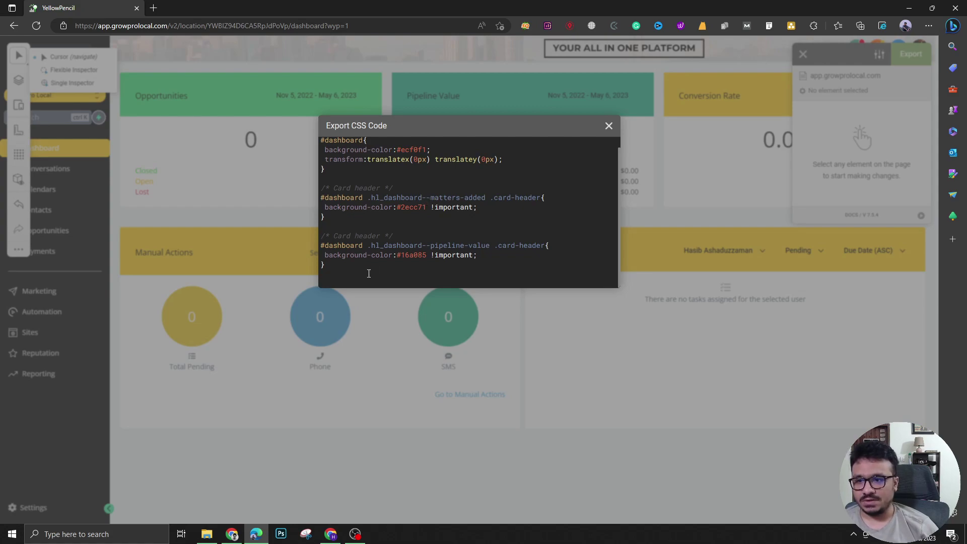
{"action": "left_click_drag", "start_coordinate": [368, 273], "coordinate": [320, 226]}
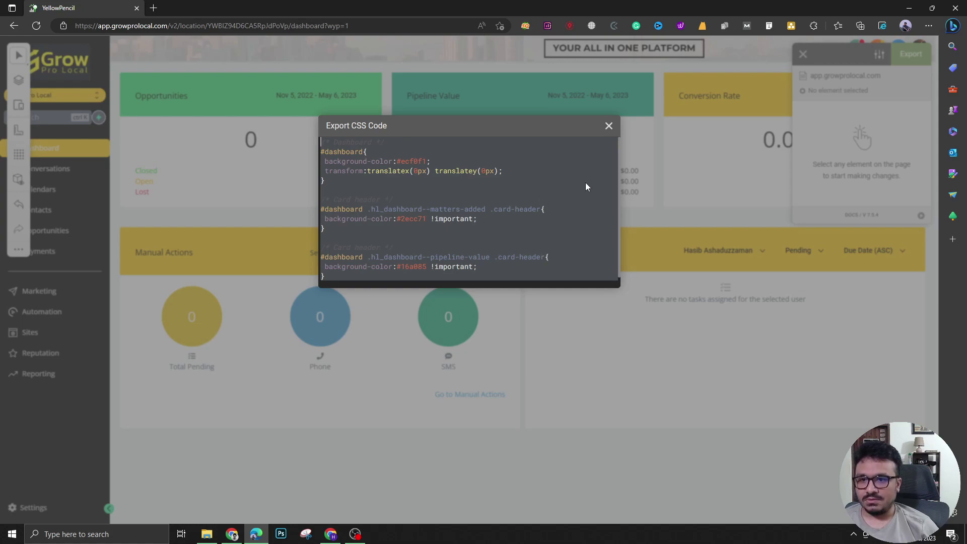
{"action": "left_click", "coordinate": [608, 126]}
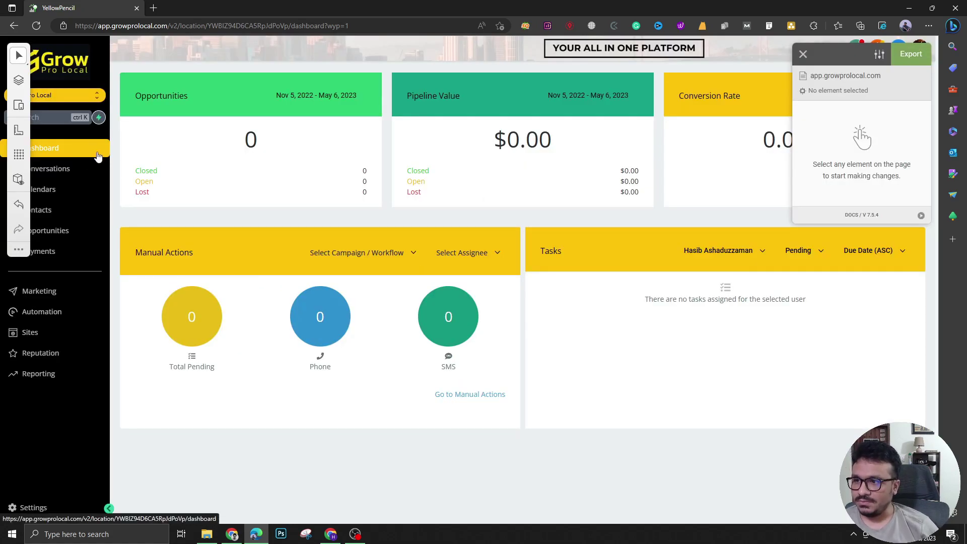
- Close the YellowPencil editor and switch back to the agency view
{"action": "left_click", "coordinate": [802, 54]}
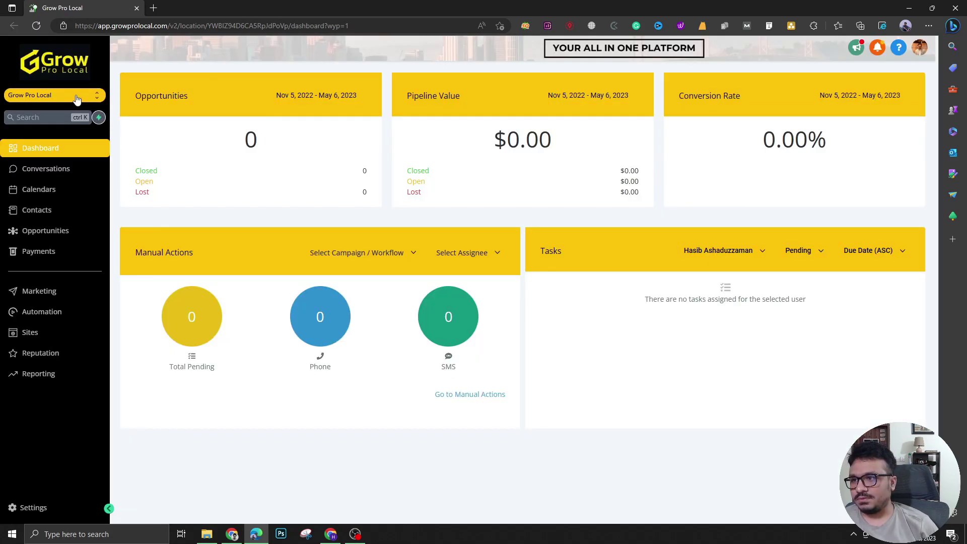
{"action": "left_click", "coordinate": [76, 98]}
{"action": "left_click", "coordinate": [146, 113]}
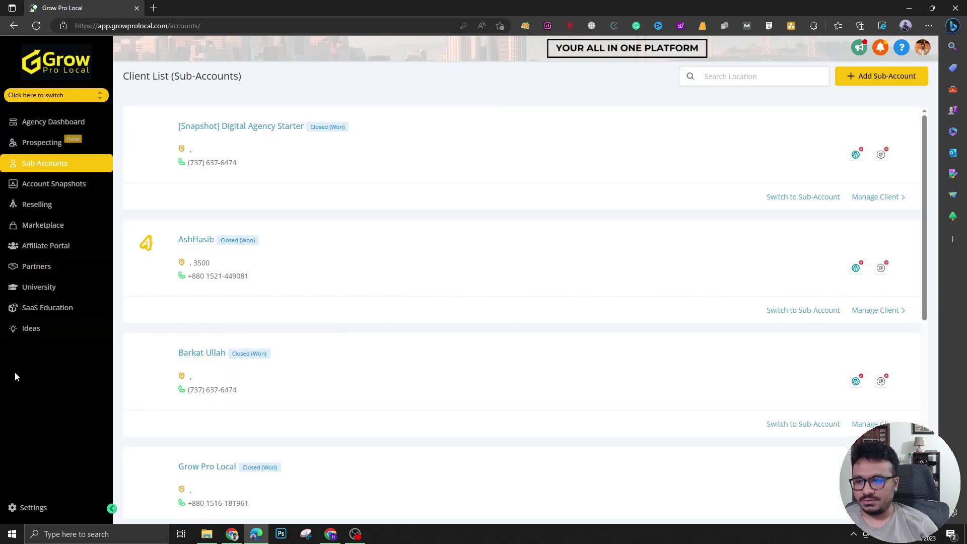
- Open the agency's Company settings and bring the Custom CSS box into view
{"action": "left_click", "coordinate": [31, 507]}
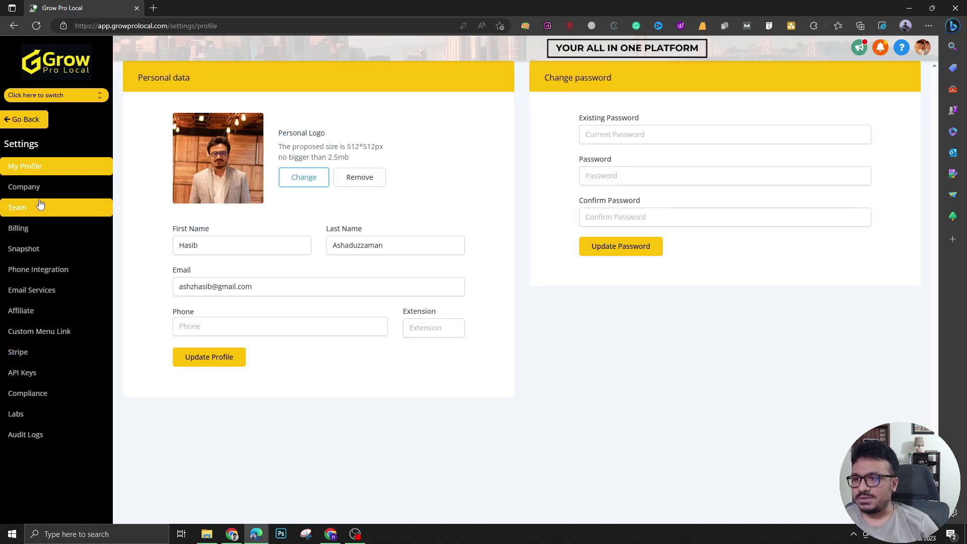
{"action": "left_click", "coordinate": [36, 190]}
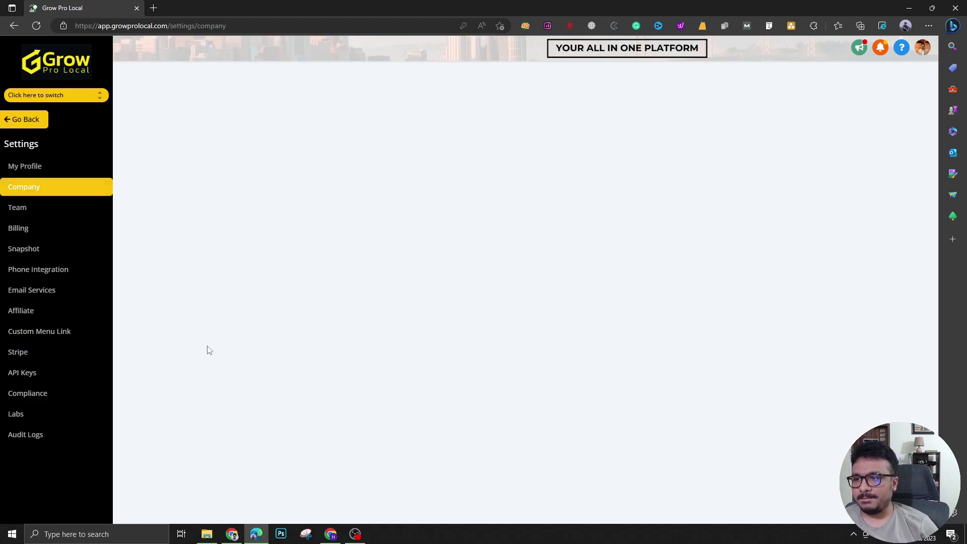
{"action": "scroll", "coordinate": [211, 347], "scroll_direction": "down", "scroll_amount": 10}
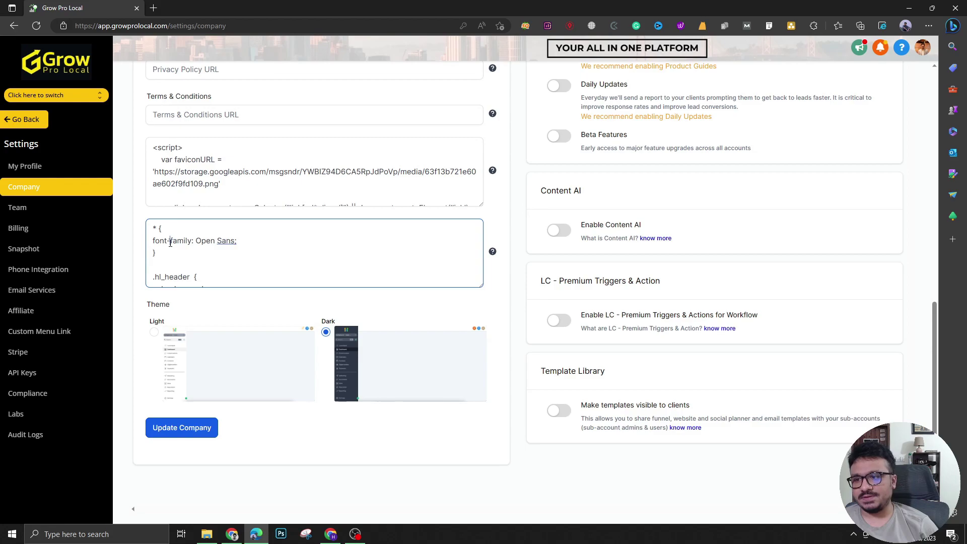
{"action": "scroll", "coordinate": [281, 256], "scroll_direction": "down", "scroll_amount": 6}
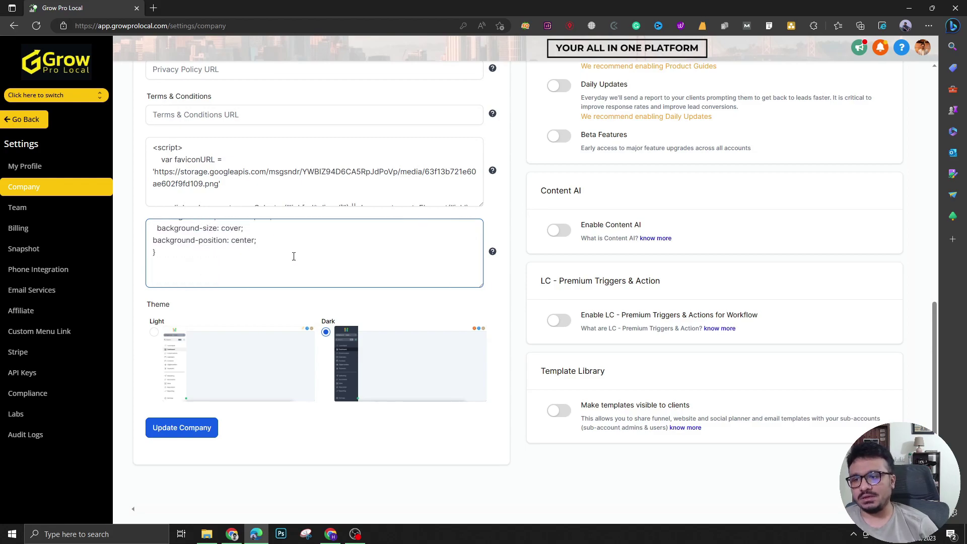
{"action": "scroll", "coordinate": [293, 257], "scroll_direction": "down", "scroll_amount": 15}
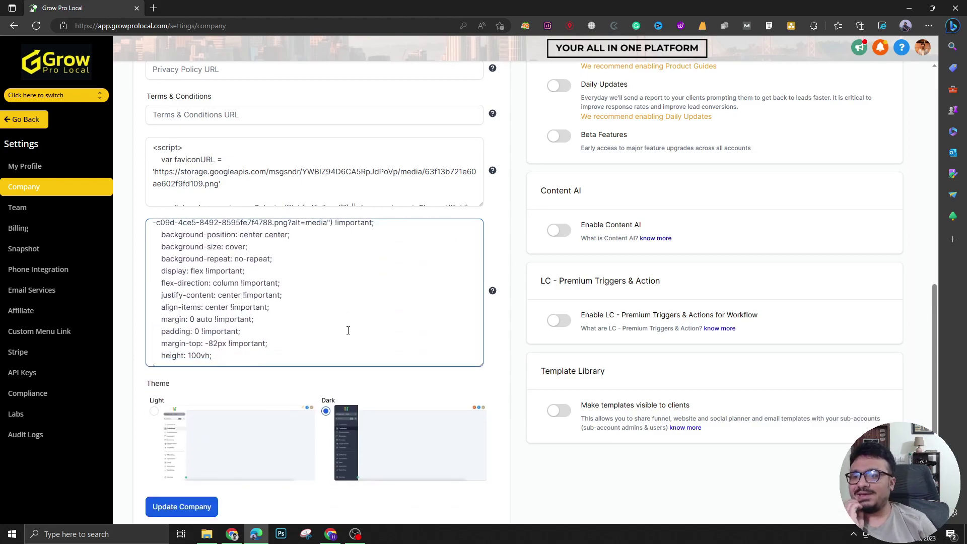
{"action": "scroll", "coordinate": [345, 319], "scroll_direction": "down", "scroll_amount": 10}
{"action": "scroll", "coordinate": [344, 322], "scroll_direction": "up", "scroll_amount": 5}
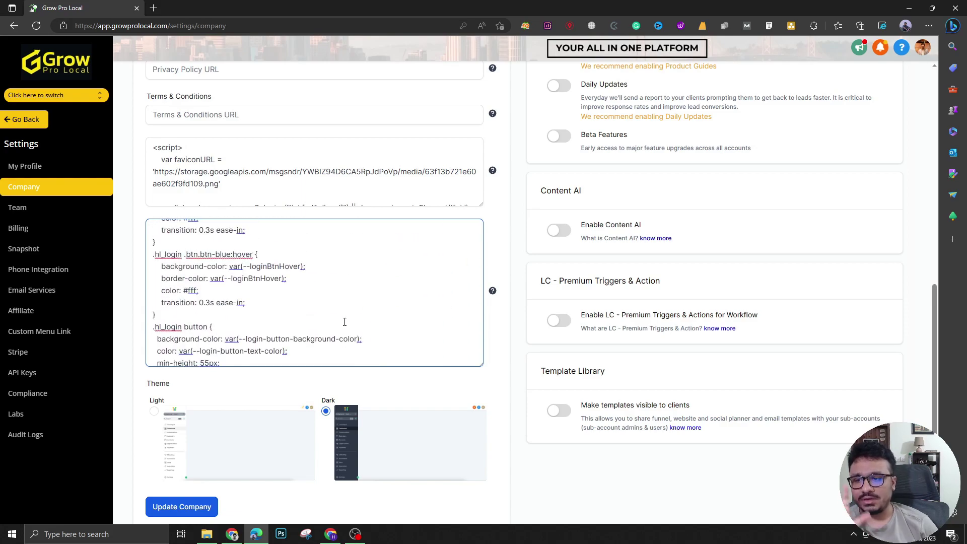
{"action": "scroll", "coordinate": [345, 322], "scroll_direction": "up", "scroll_amount": 8}
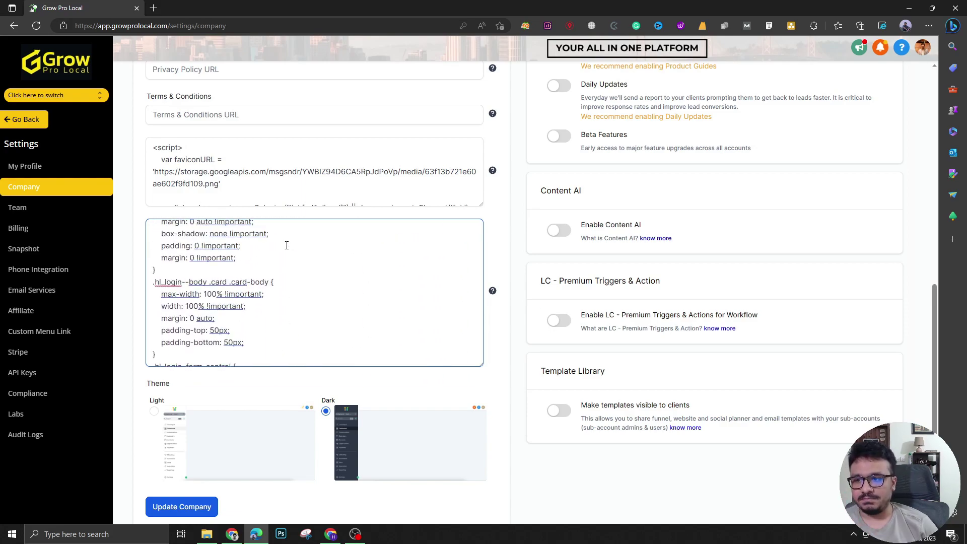
{"action": "scroll", "coordinate": [285, 246], "scroll_direction": "up", "scroll_amount": 16}
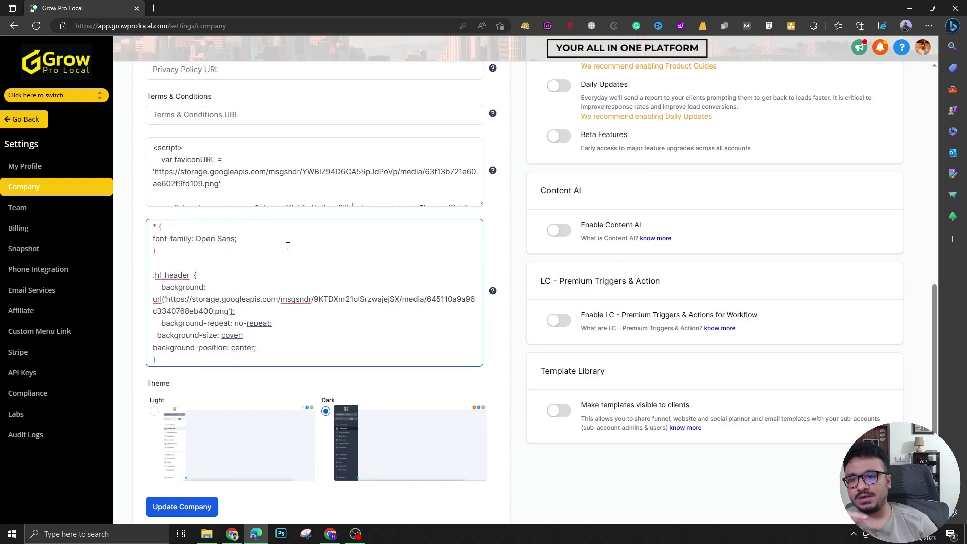
{"action": "scroll", "coordinate": [382, 209], "scroll_direction": "up", "scroll_amount": 2}
{"action": "scroll", "coordinate": [315, 186], "scroll_direction": "down", "scroll_amount": 7}
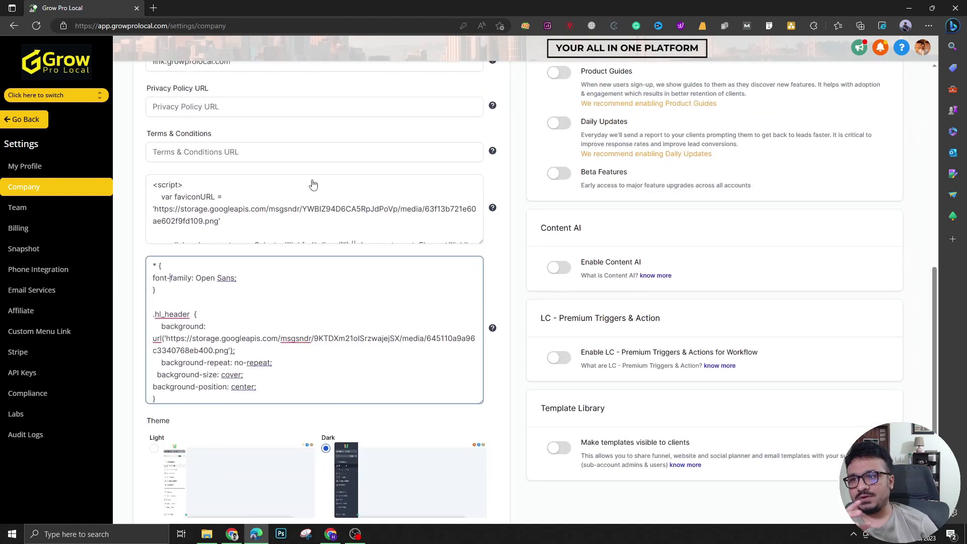